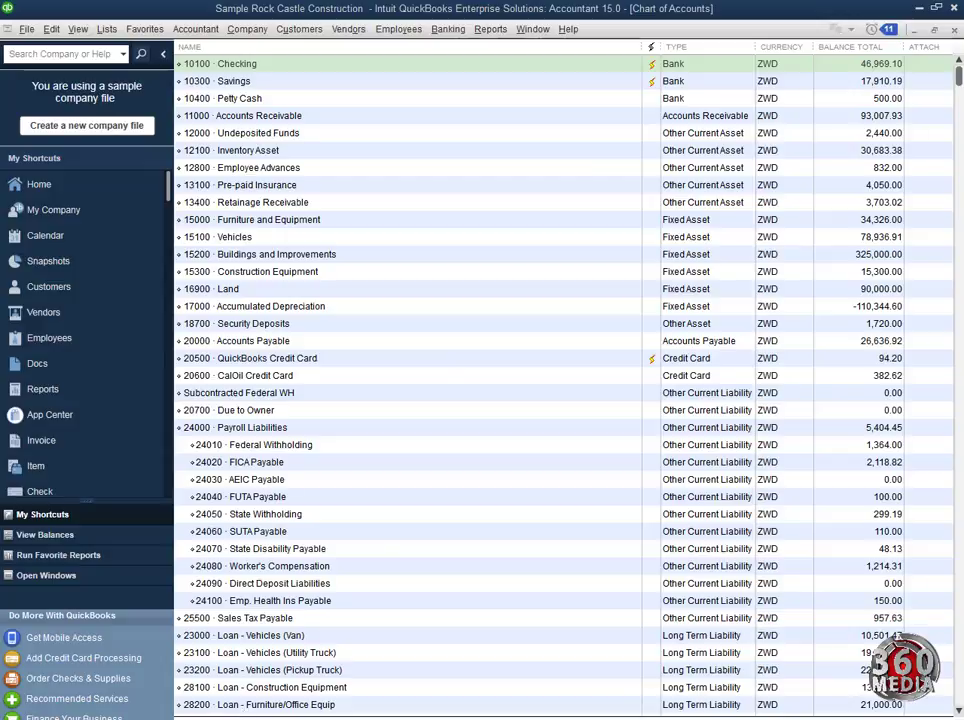
Step: Open the Account menu at the bottom of the Rock Castle Construction Chart of Accounts
left_click(205, 718)
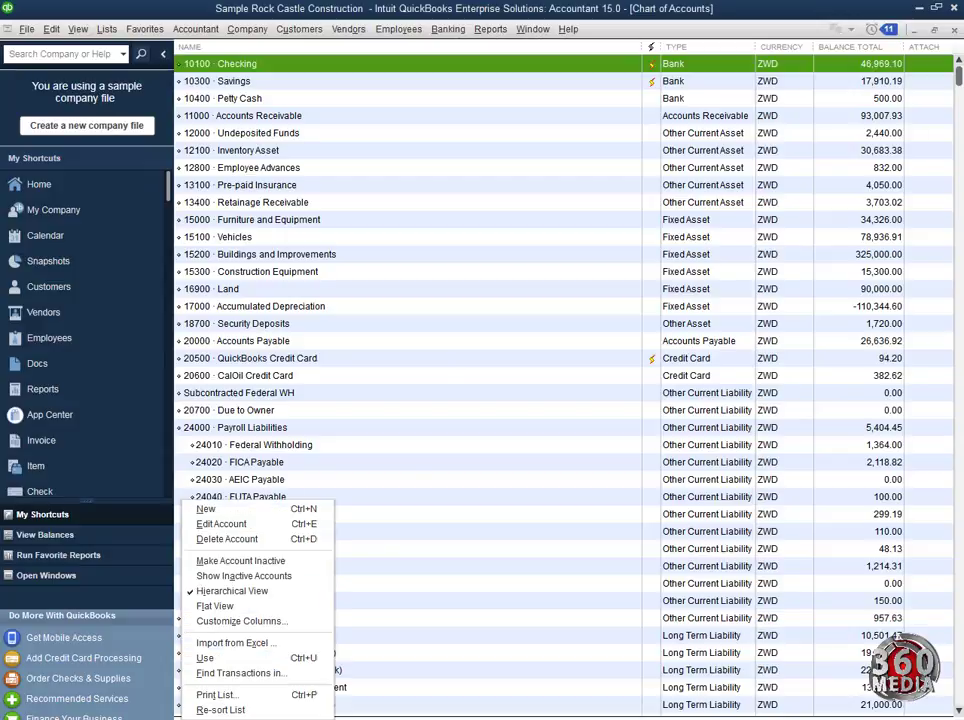
Step: Start a new account via Account > New and pick Bank as its account type
left_click(305, 514)
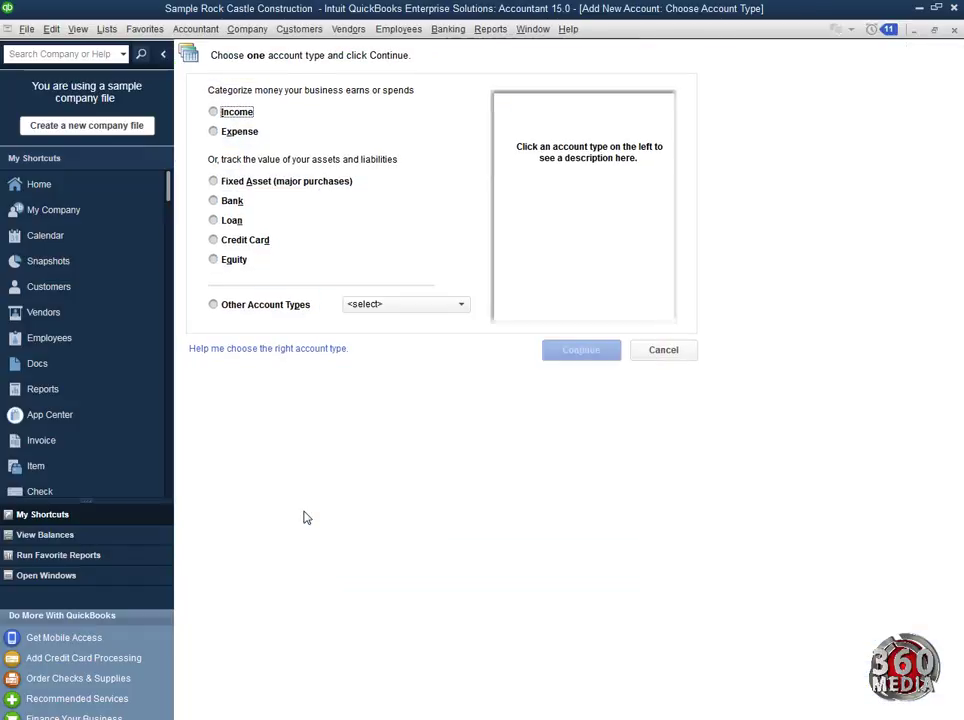
left_click(214, 201)
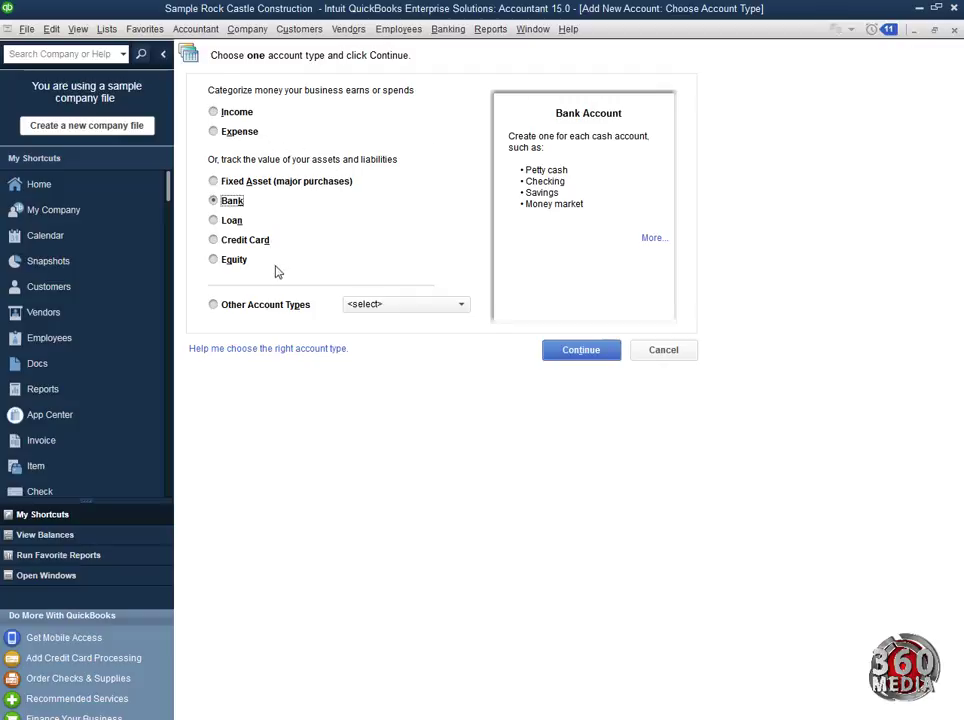
left_click(462, 309)
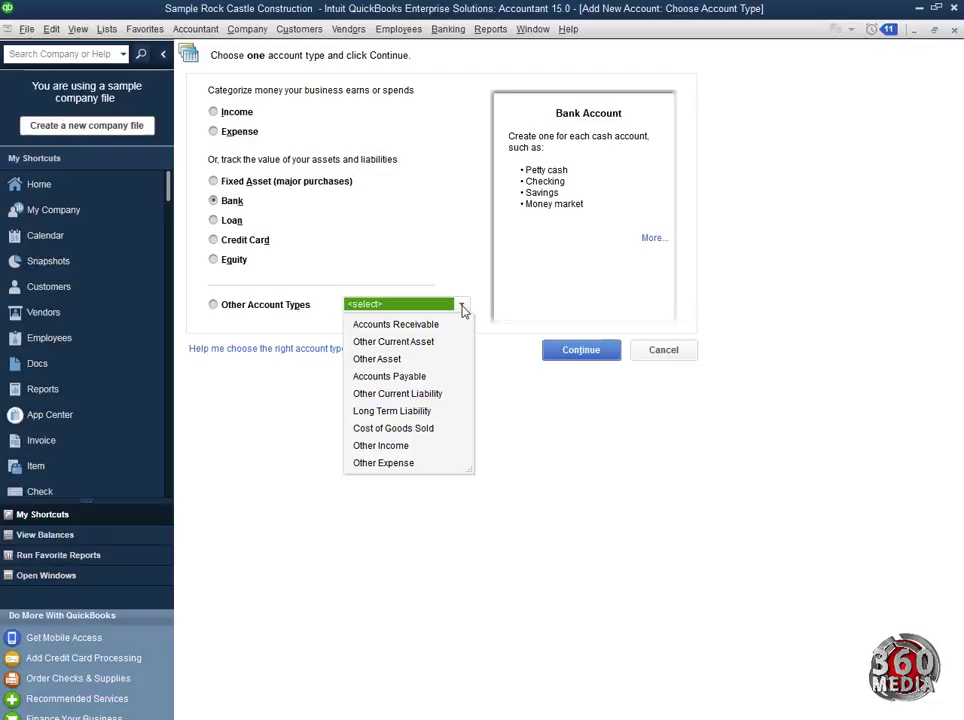
left_click(462, 309)
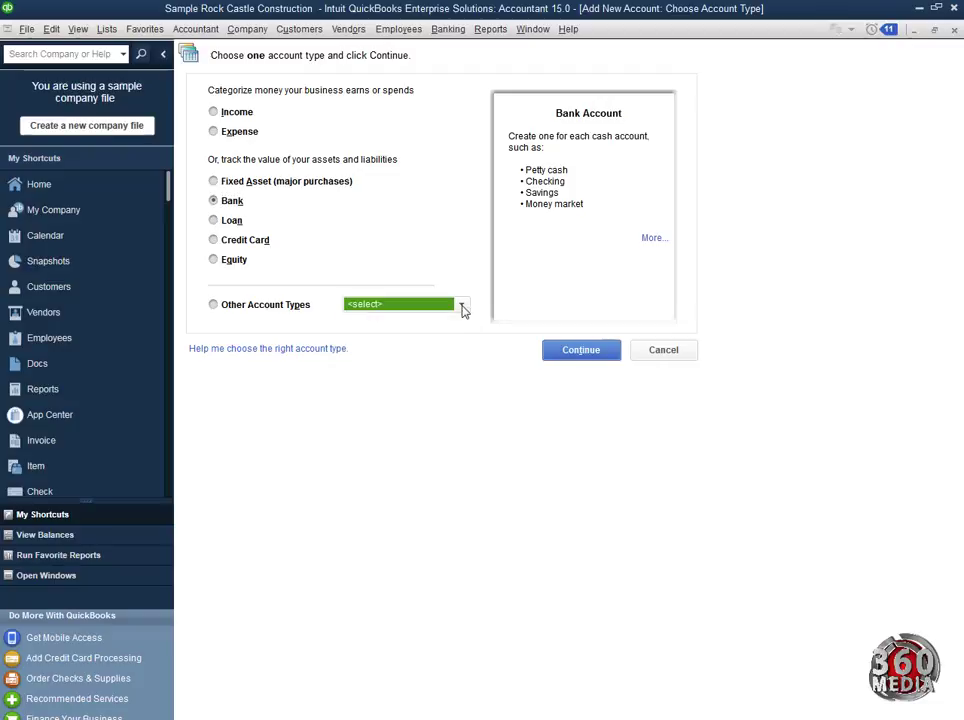
left_click(213, 201)
Step: Name the new bank account Crane Bank, keeping Zimbabwe Dollar as its currency
left_click(583, 353)
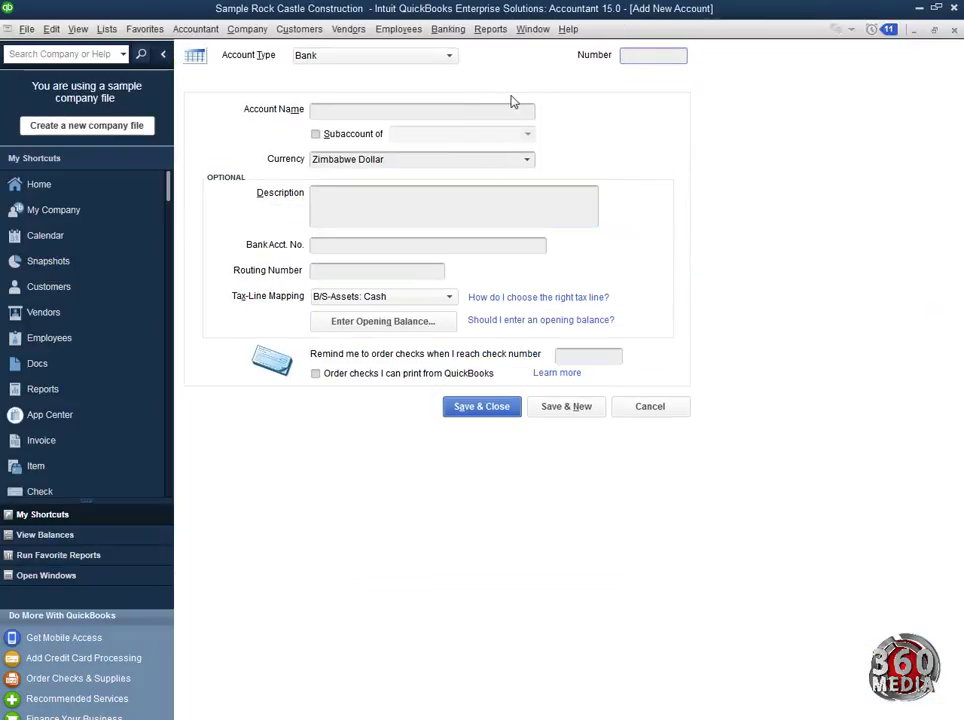
left_click(376, 112)
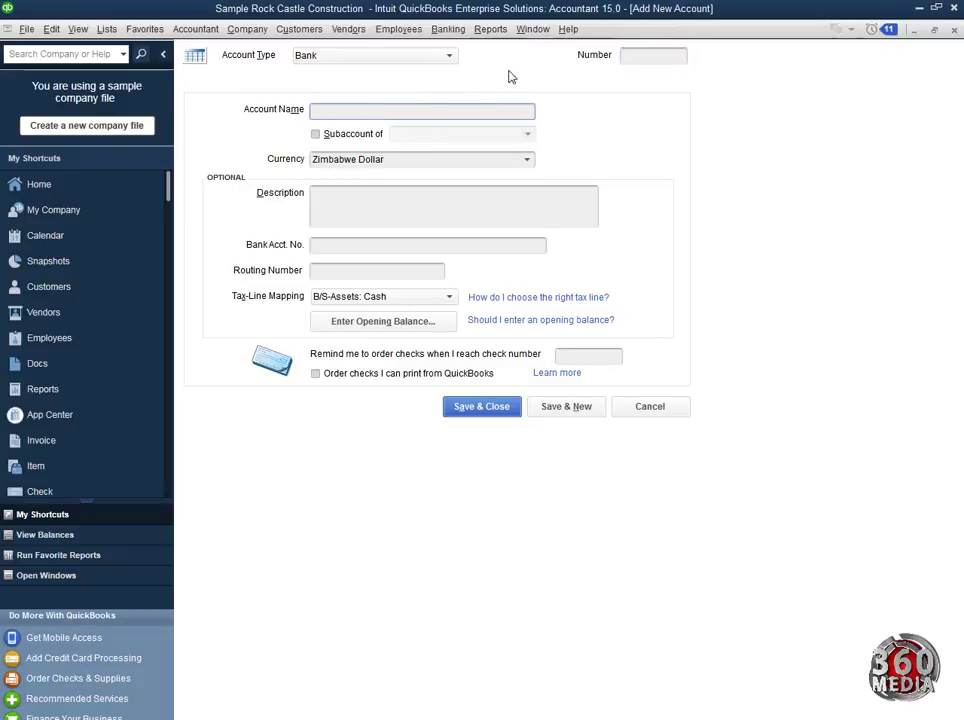
type("Crane Bank")
left_click(530, 162)
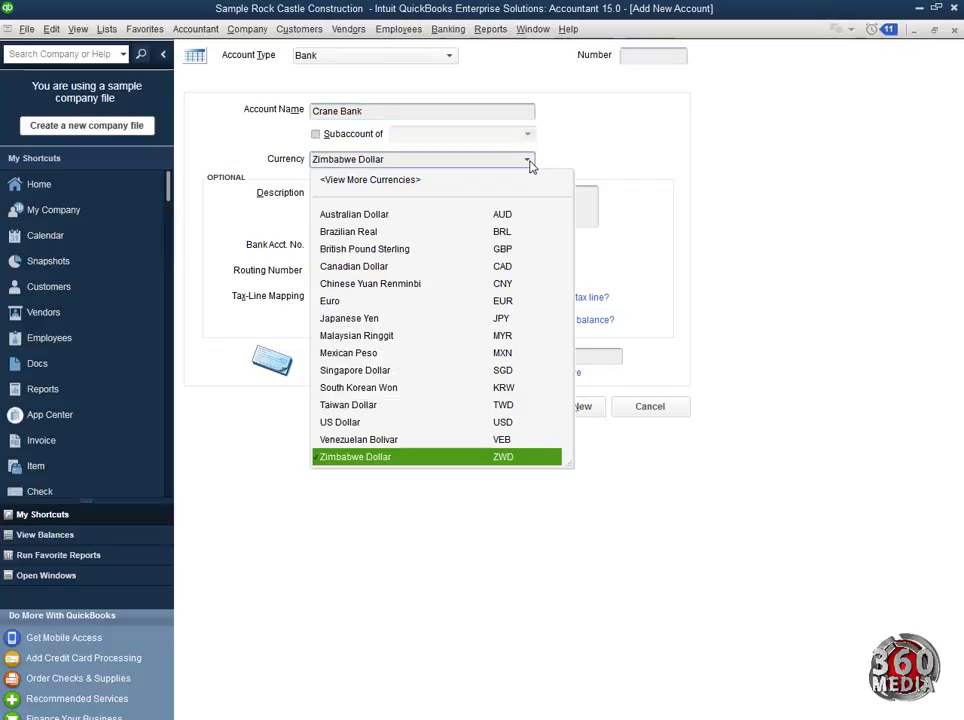
left_click(529, 162)
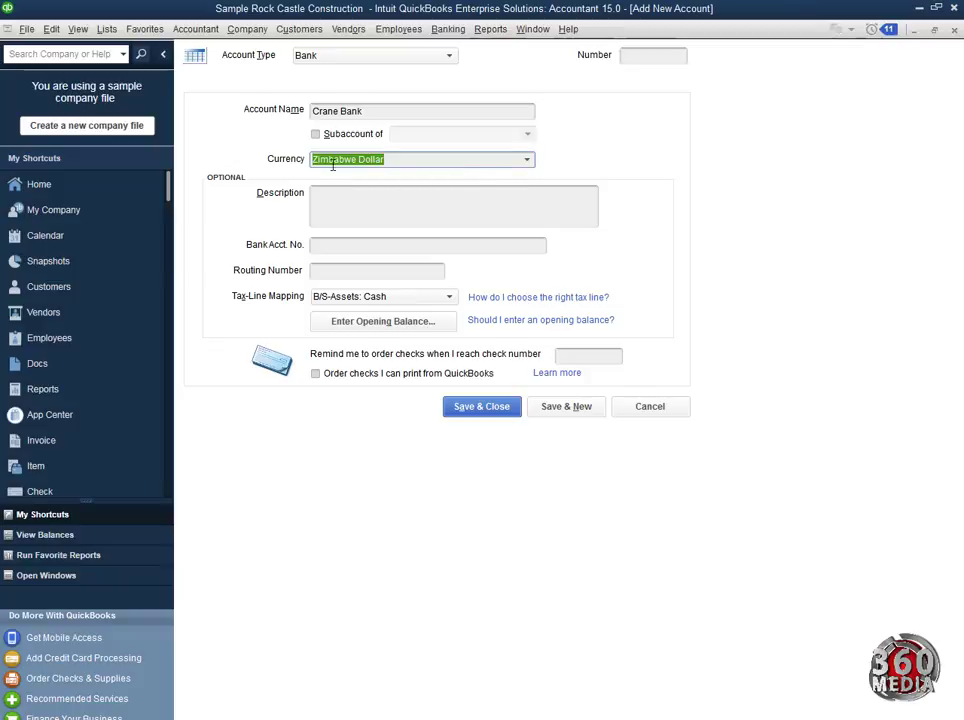
Step: Add Savings as the description and fill in the bank account number
left_click(344, 211)
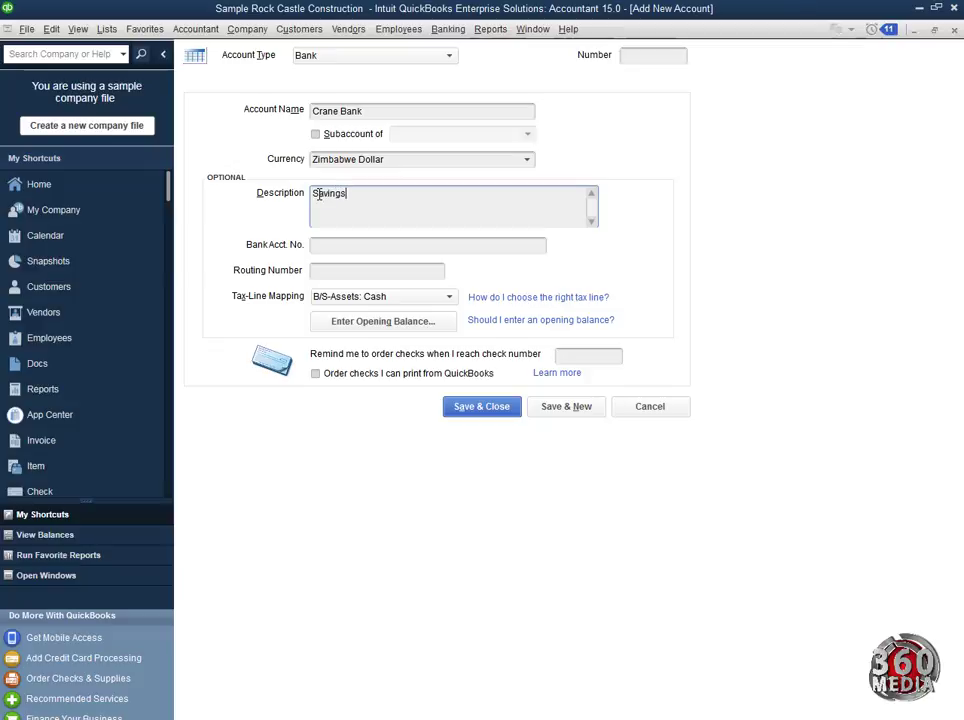
left_click(329, 249)
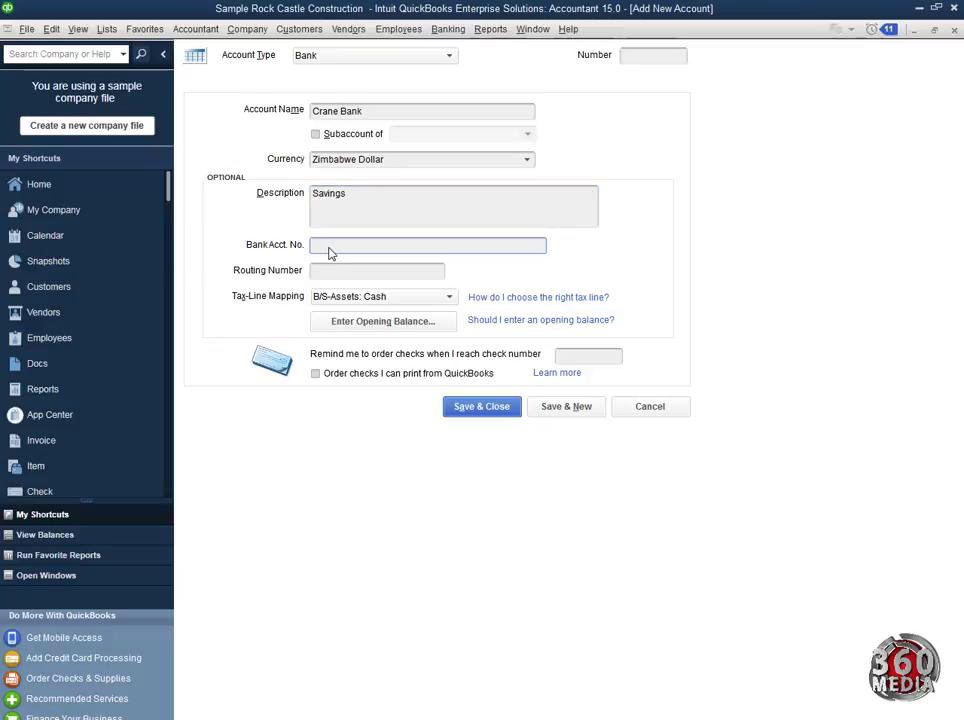
Step: Skip the opening balance and save Crane Bank into the Chart of Accounts at 0.00
left_click(426, 327)
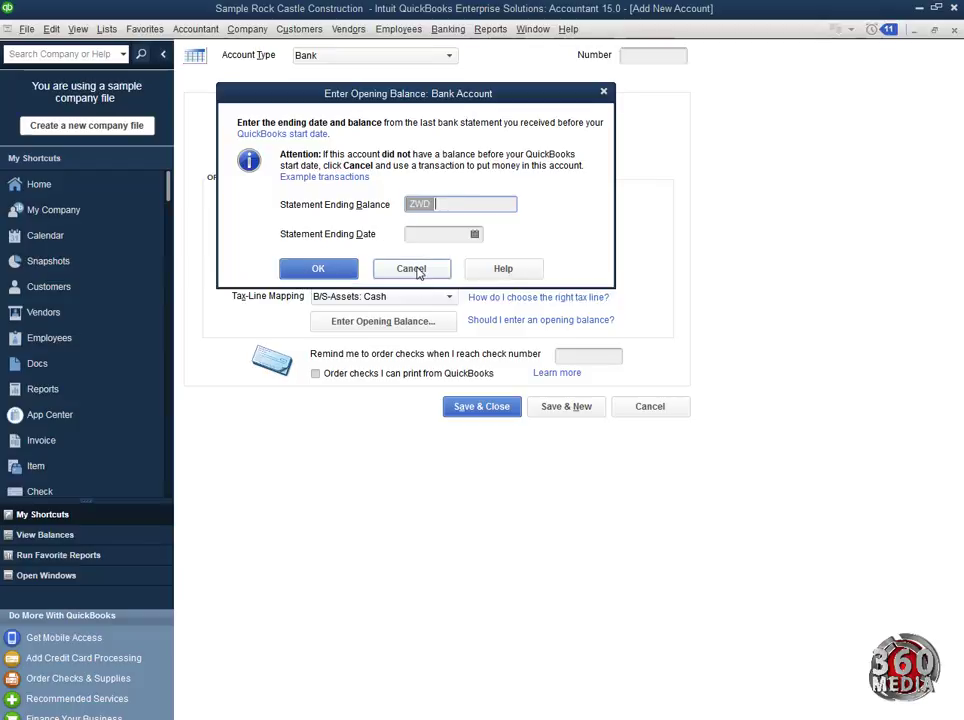
left_click(412, 270)
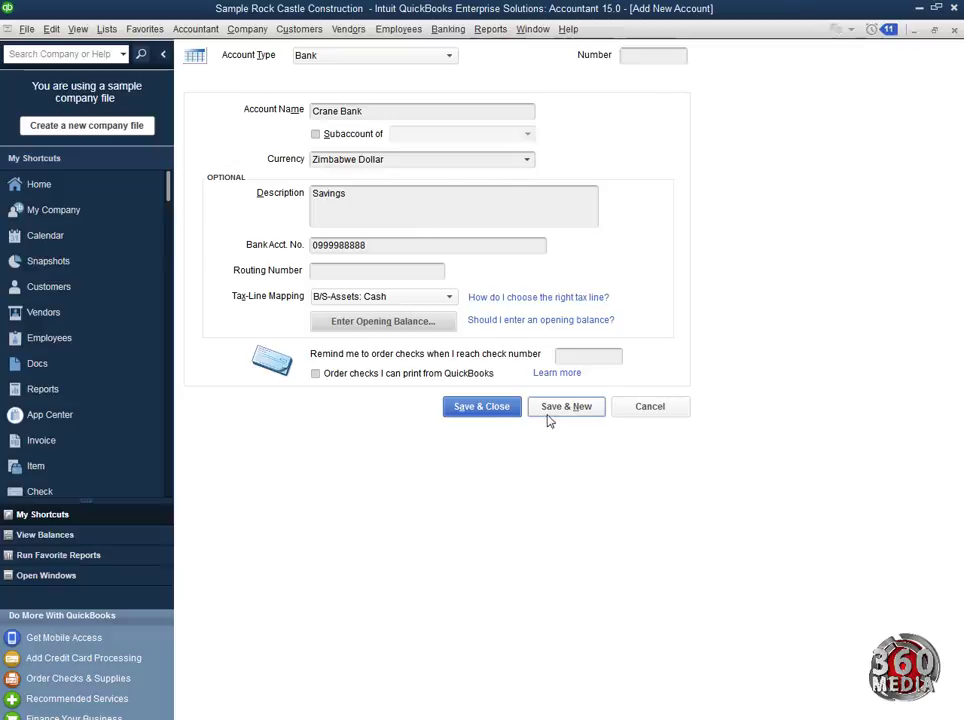
left_click(505, 414)
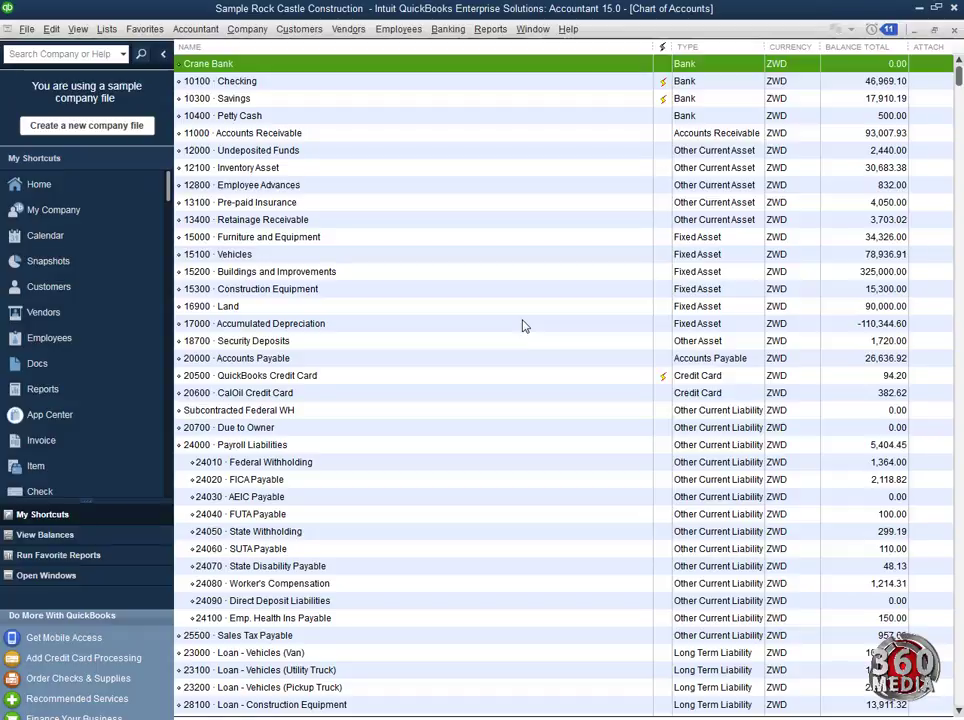
Step: Start a second Bank-type account with Ctrl+N and continue to its details form
key("ctrl+n")
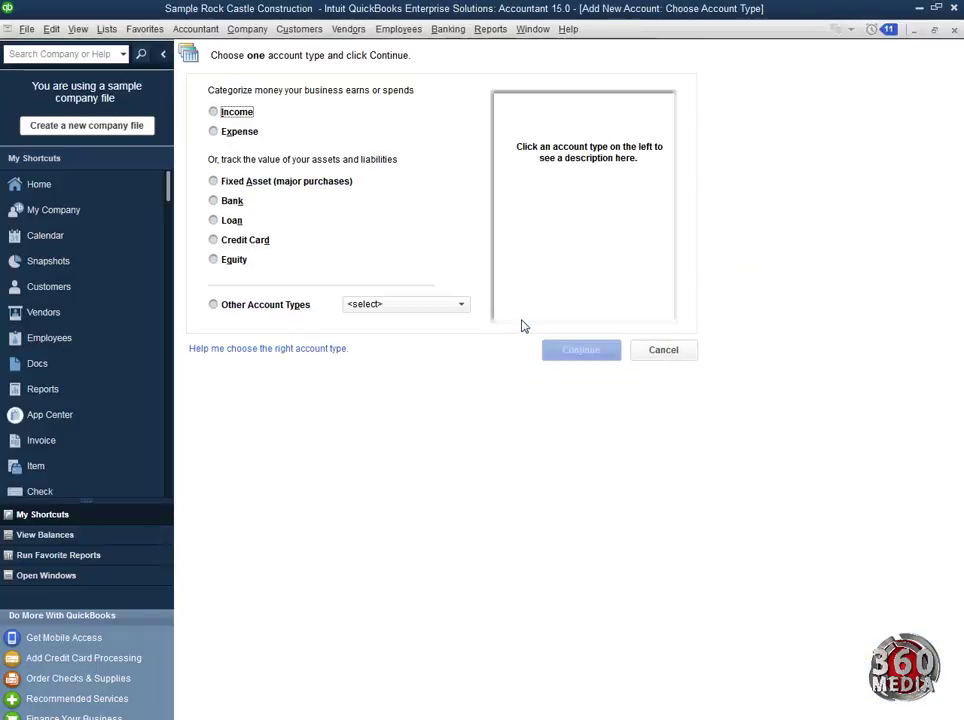
left_click(214, 201)
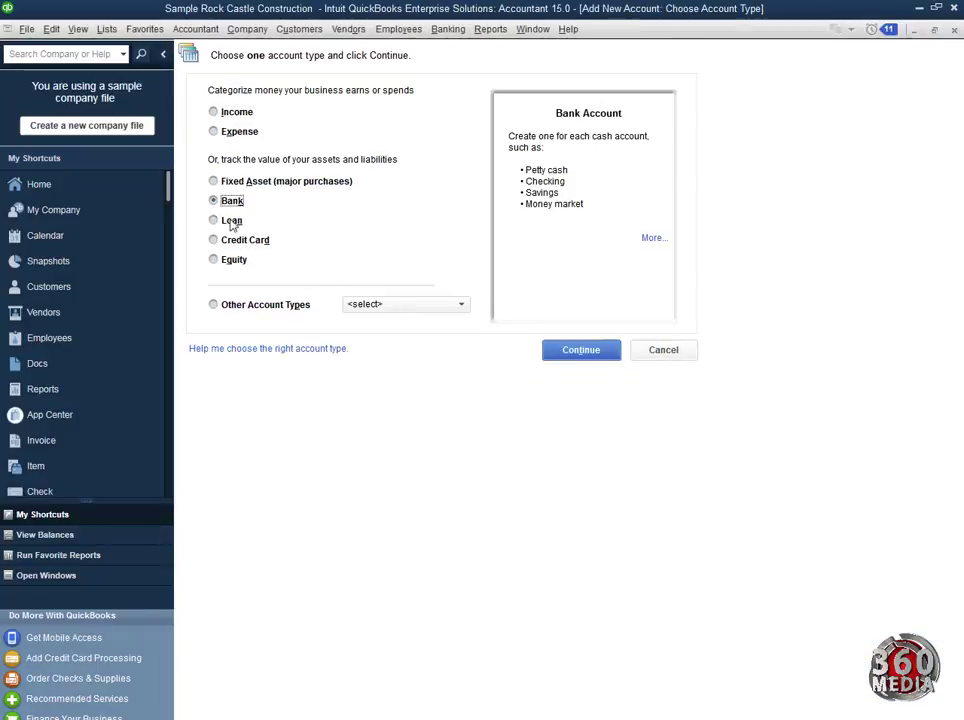
left_click(591, 356)
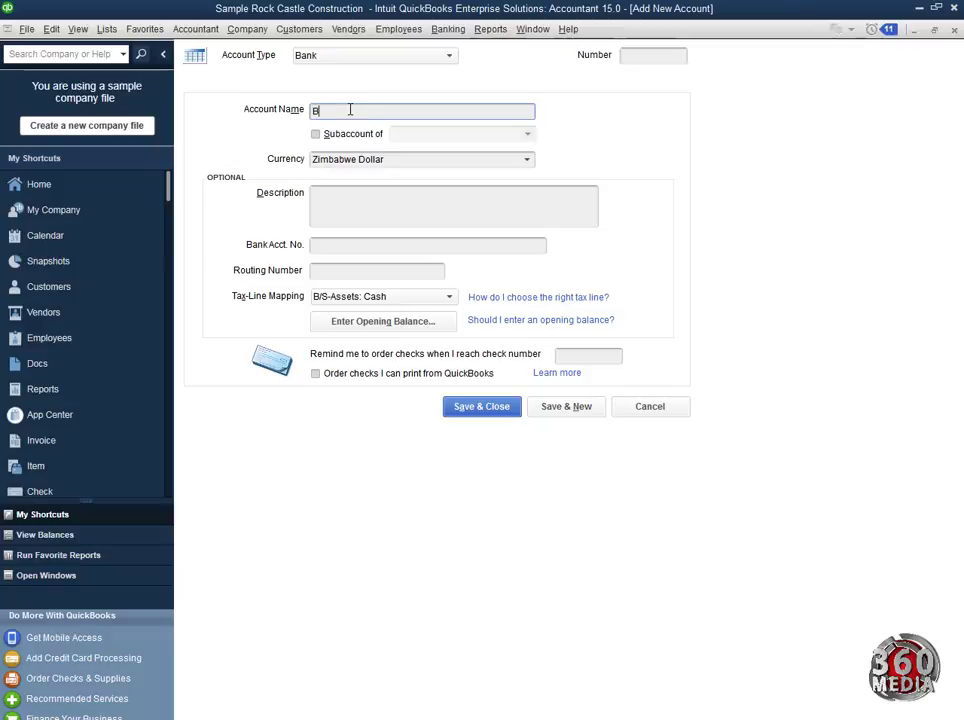
Step: Name the account Barclays Bank and set its currency to US Dollar
type("Barclays Bank")
left_click(527, 159)
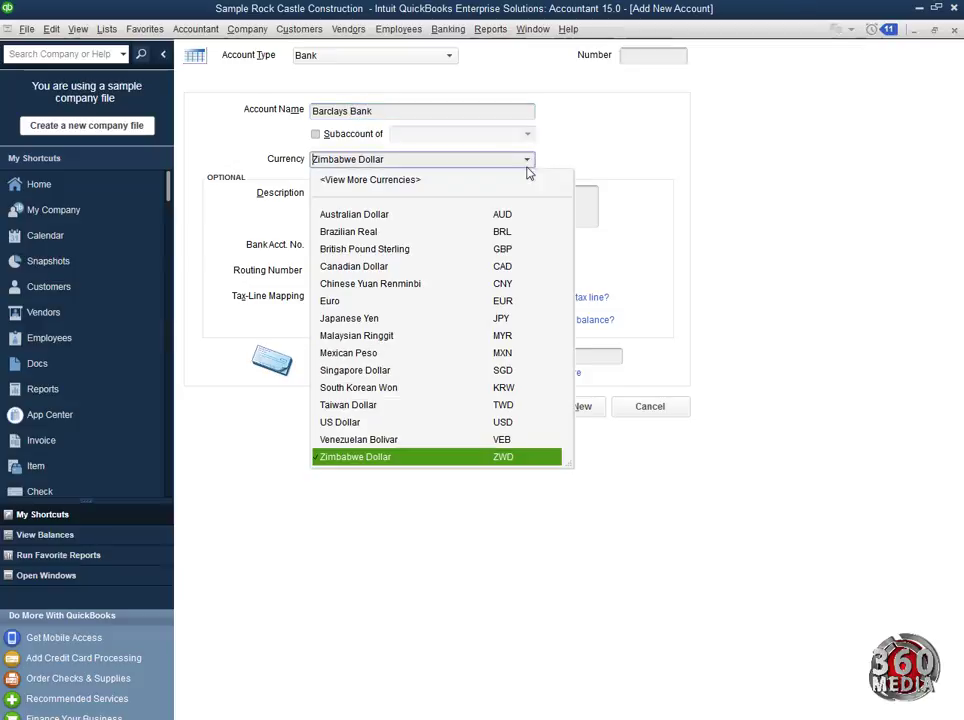
left_click(370, 423)
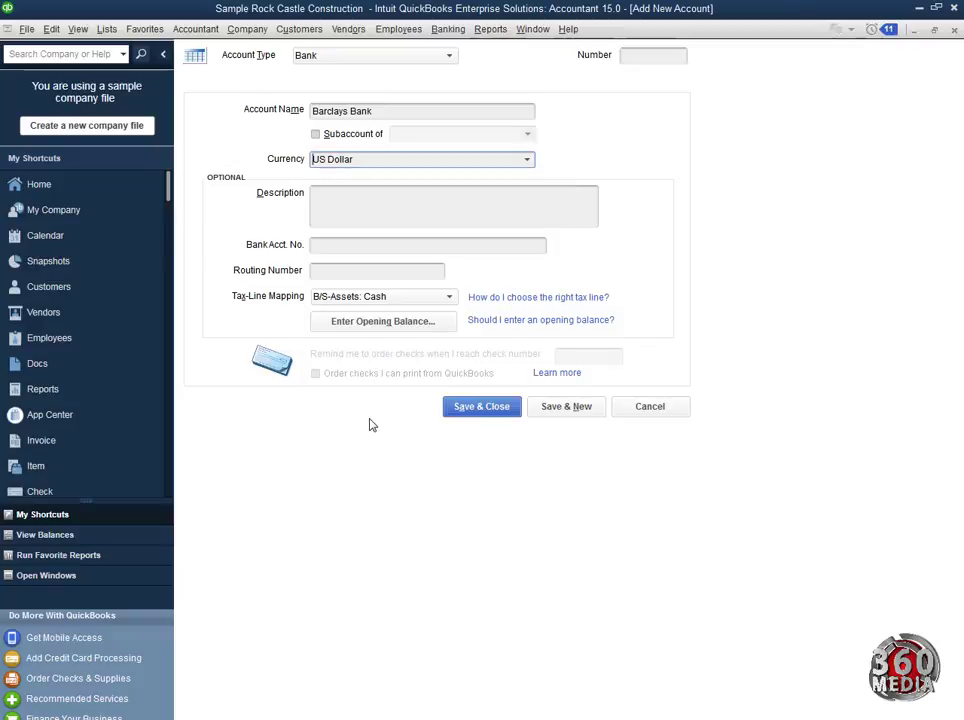
left_click(350, 208)
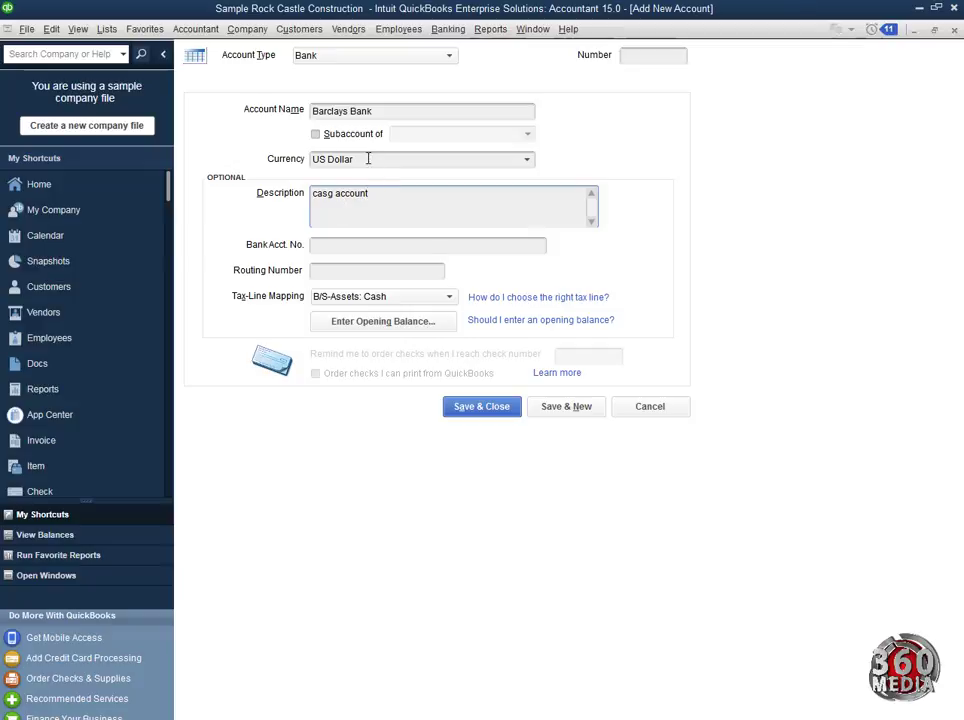
Step: Fill in the bank account number and save the Barclays Bank account
left_click(321, 244)
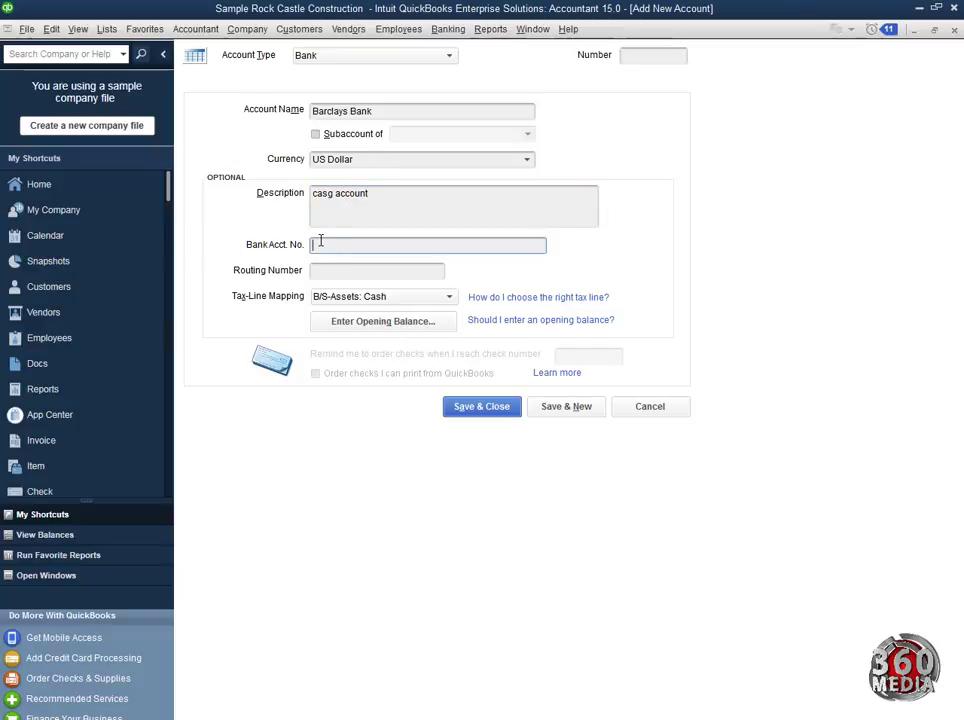
left_click(483, 407)
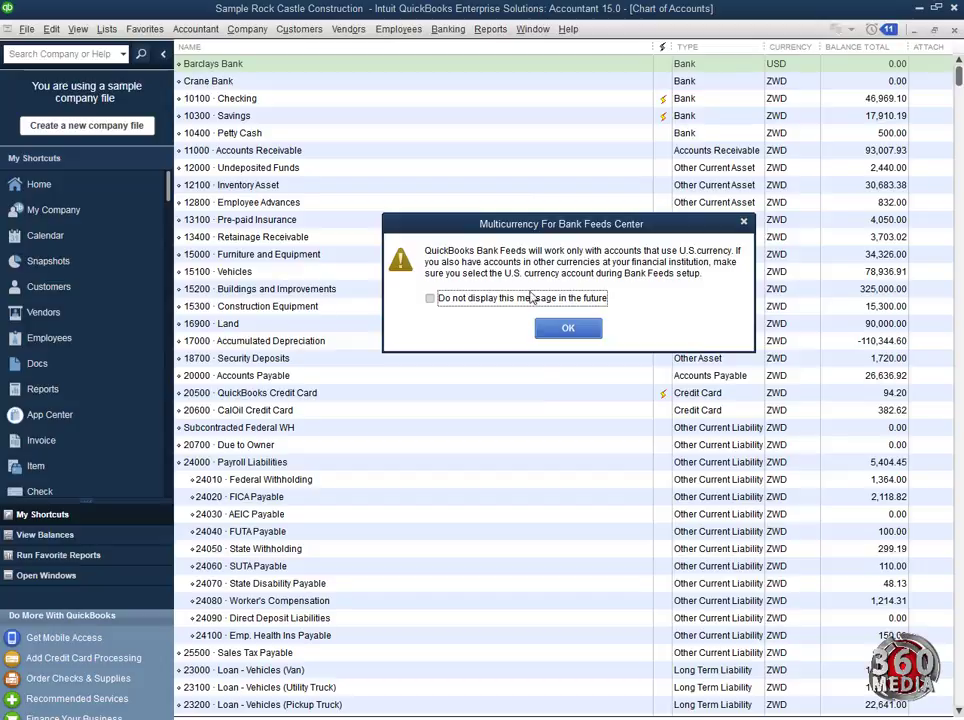
Step: Dismiss the bank-feeds notice, decline bank feed setup, and select Crane Bank and Barclays Bank
left_click(565, 335)
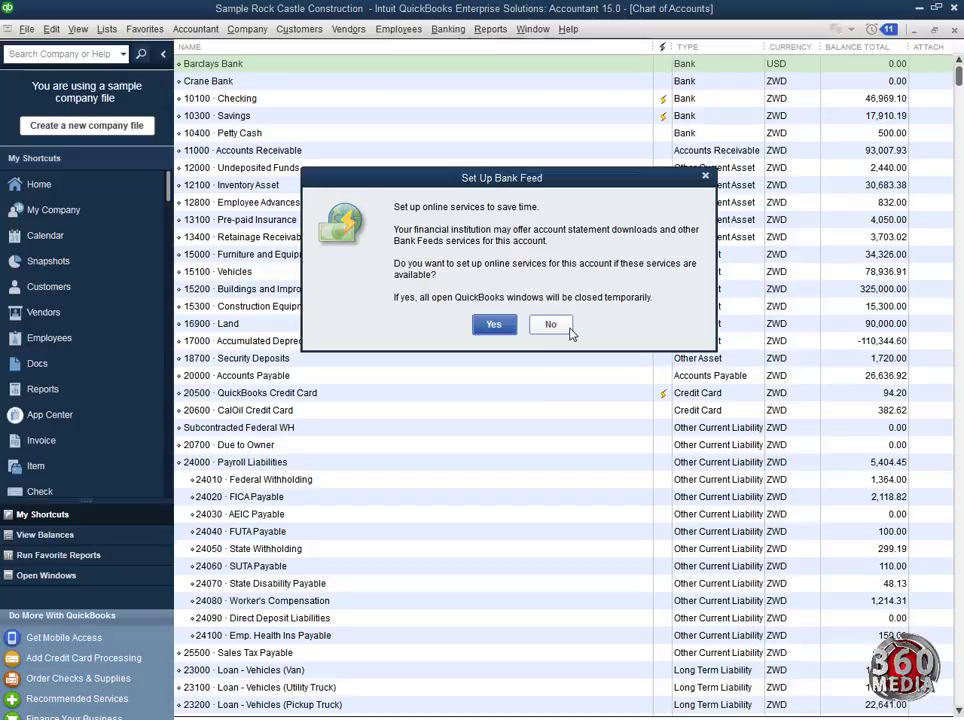
left_click(550, 324)
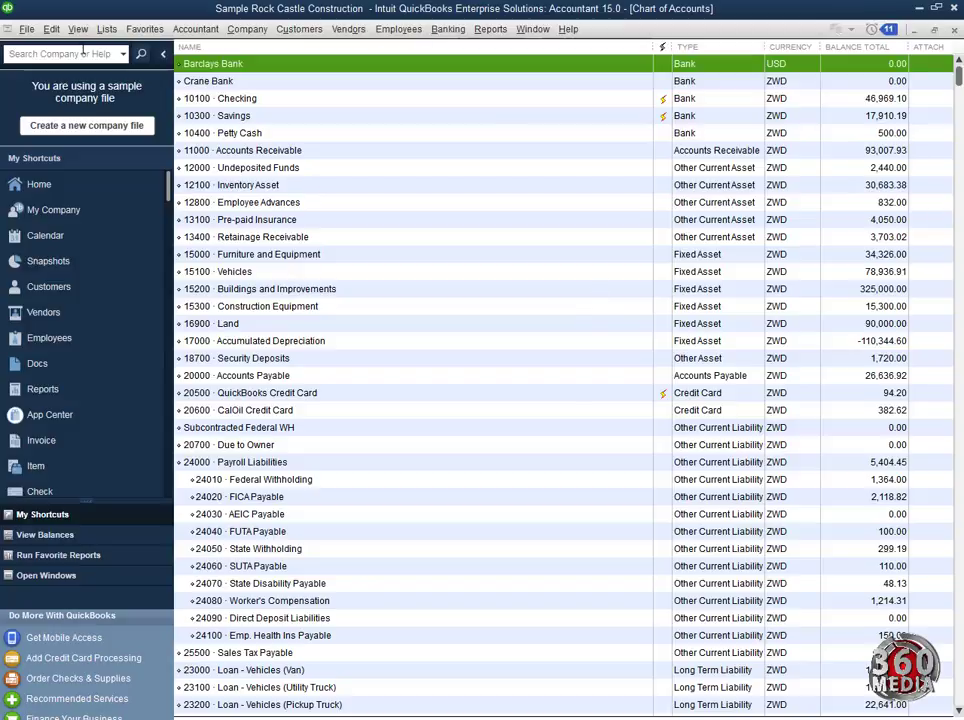
left_click(239, 84)
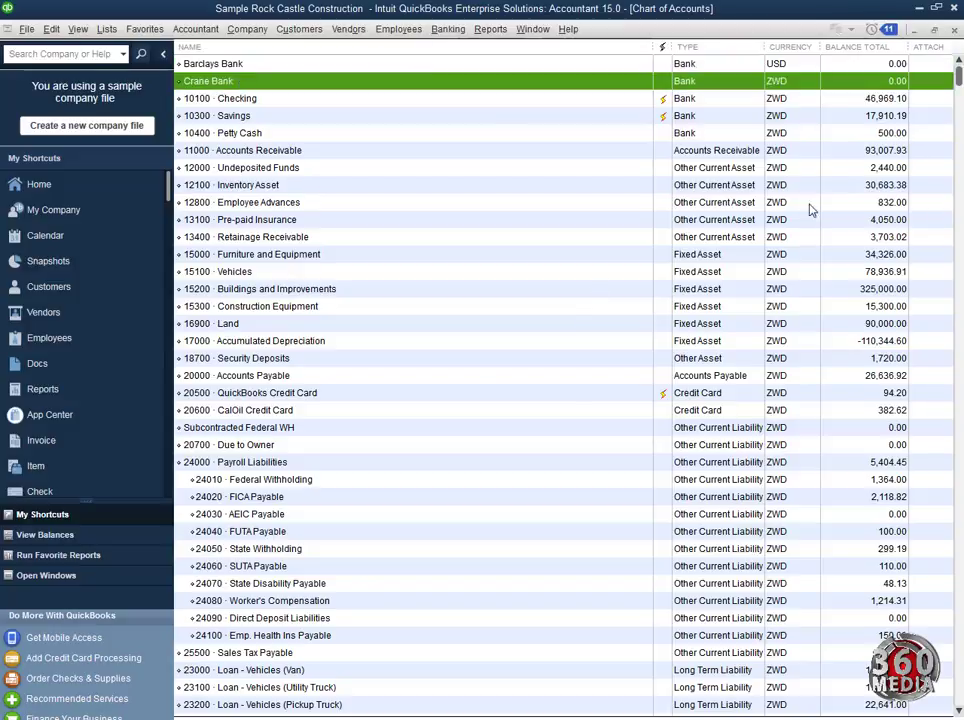
left_click(440, 64)
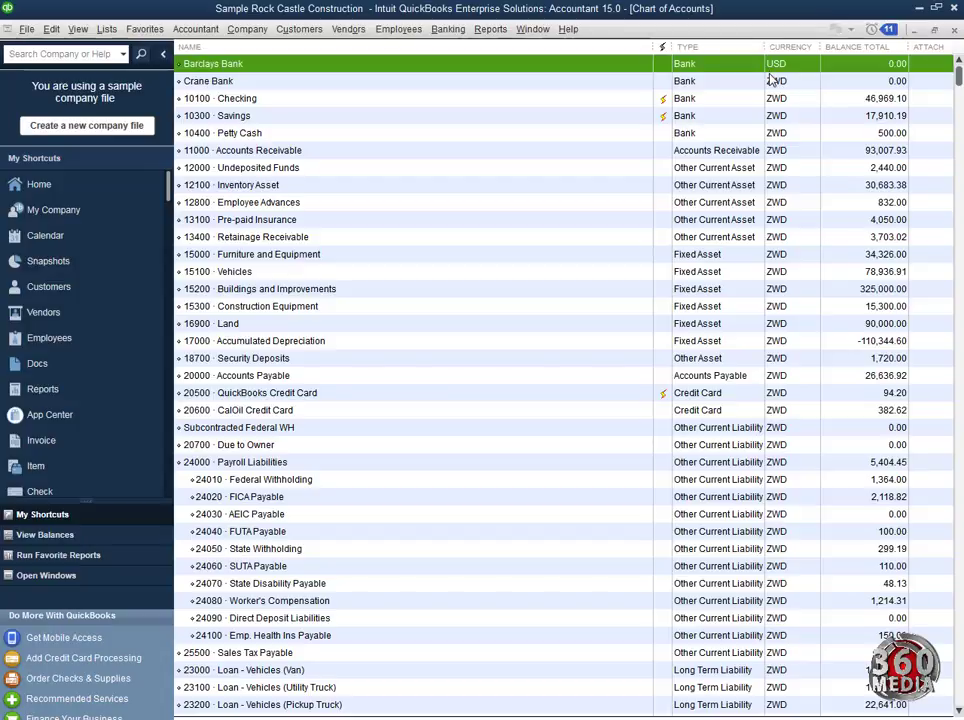
Step: Start a Banking > Transfer Funds entry dated 12/10/2019, leaving Class empty
left_click(450, 31)
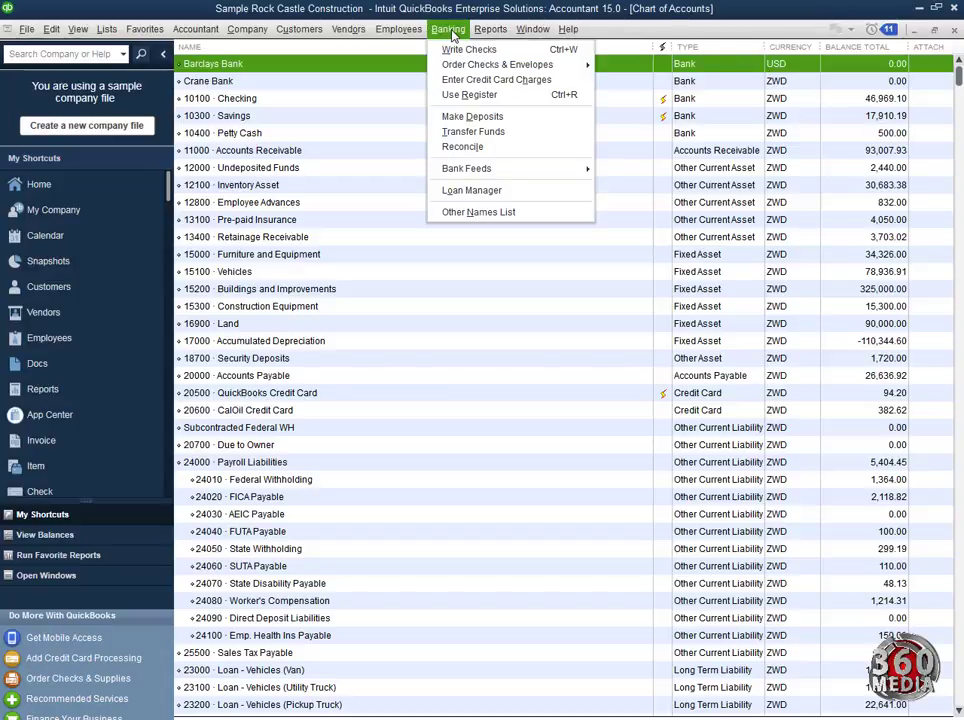
left_click(475, 132)
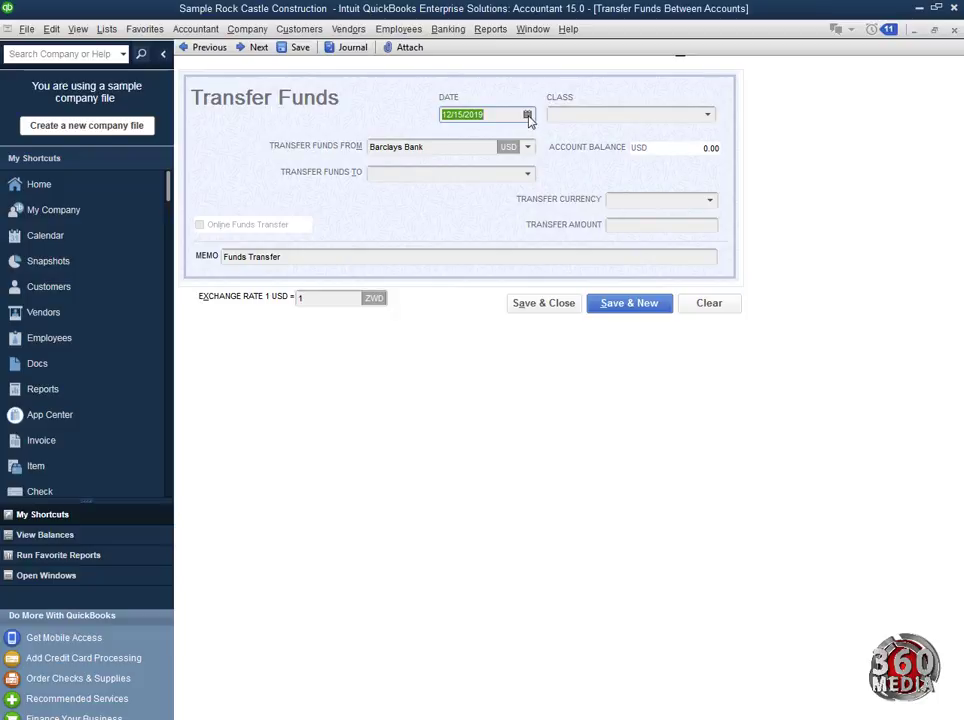
left_click(527, 116)
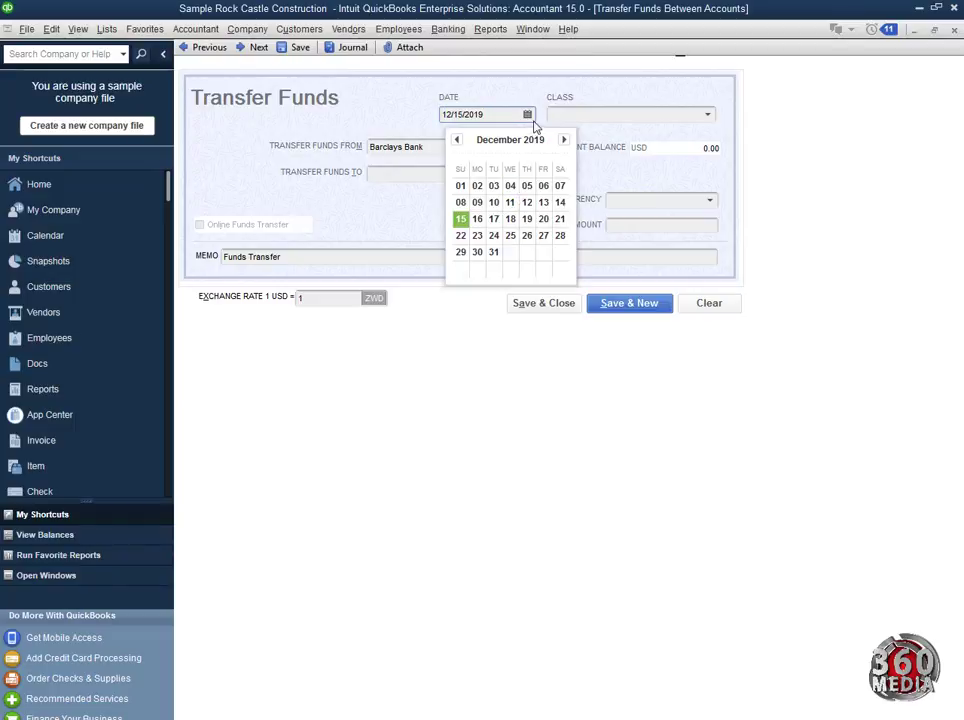
left_click(494, 203)
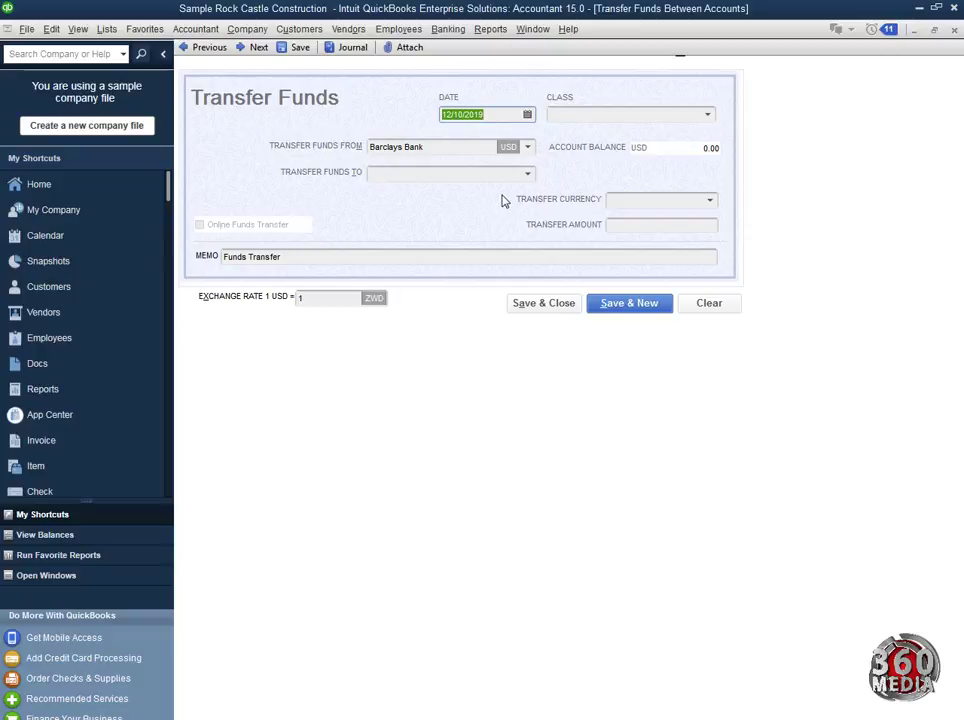
left_click(707, 114)
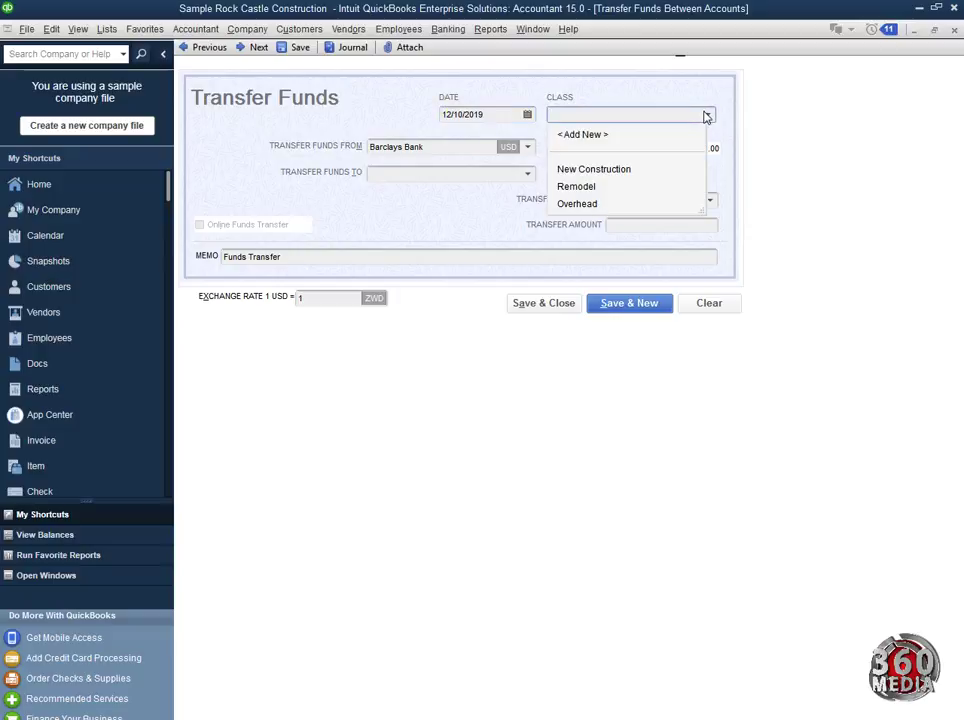
left_click(707, 115)
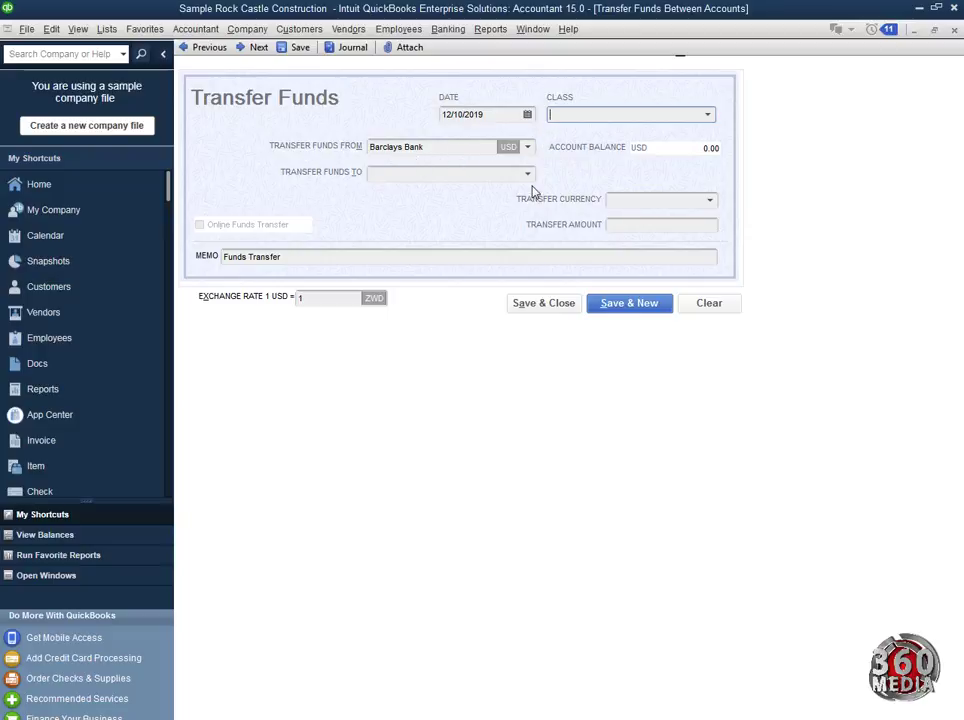
Step: Send the transfer to Crane Bank with US Dollar as the transfer currency
left_click(528, 175)
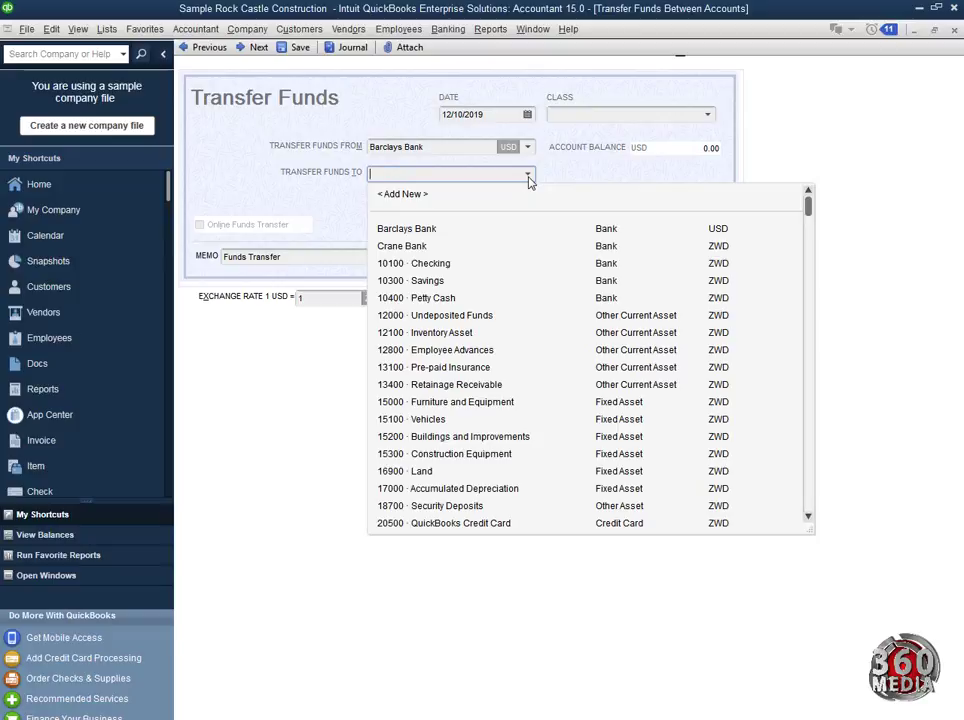
left_click(445, 247)
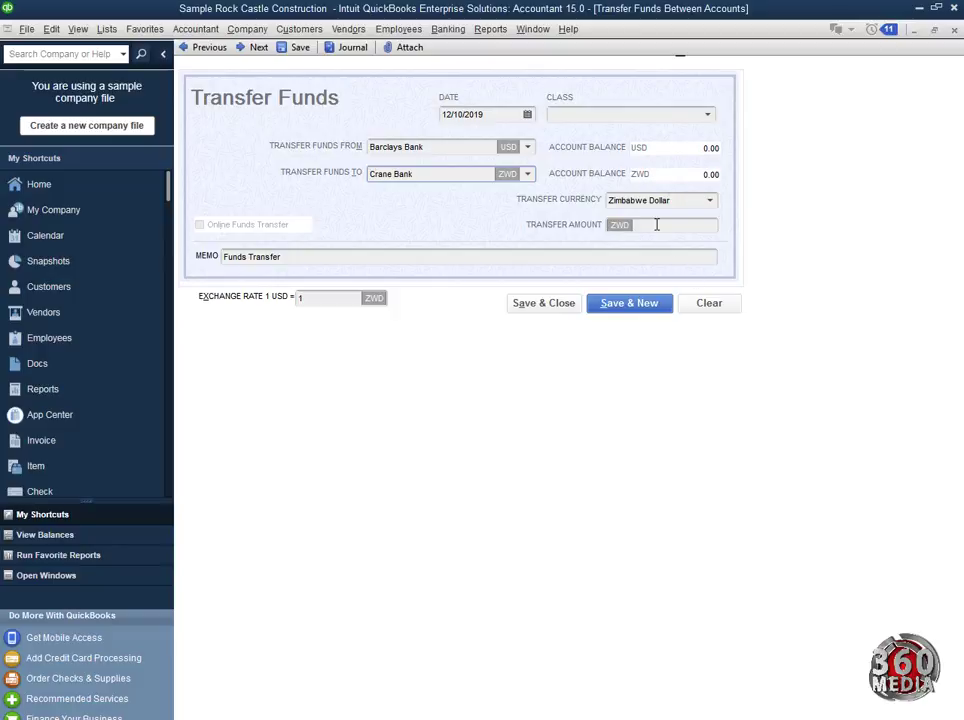
left_click(711, 201)
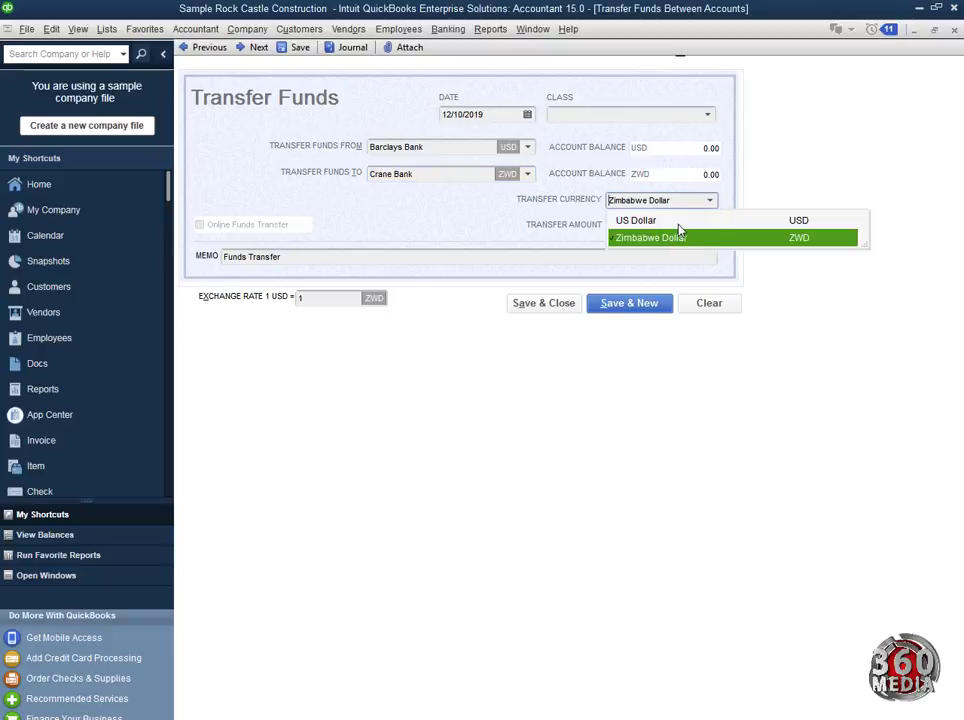
key("Up")
key("Return")
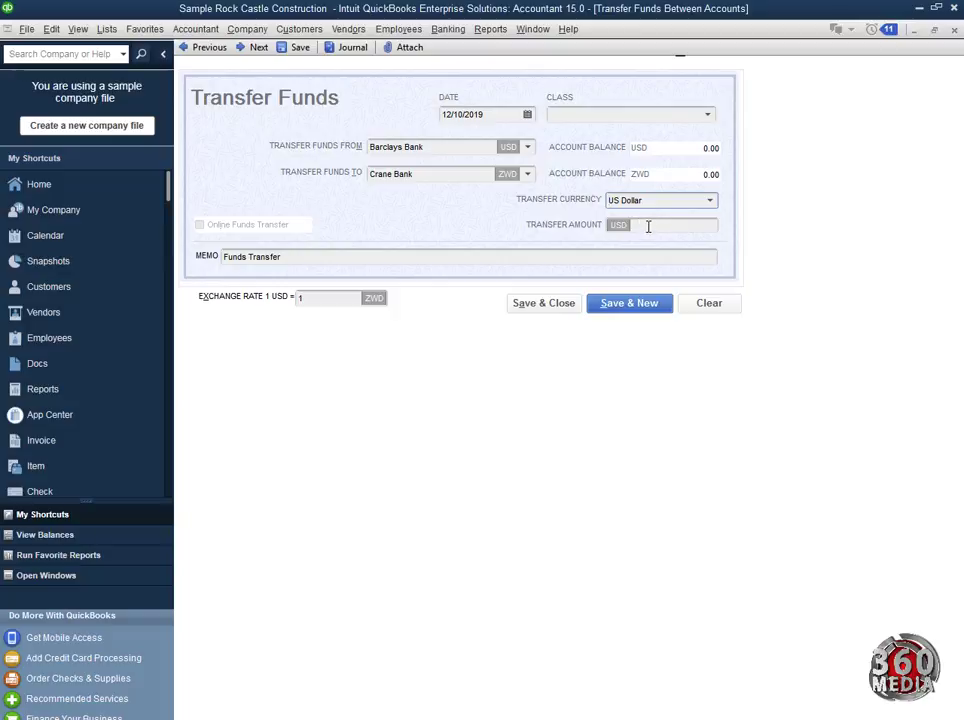
Step: Enter 15,000.00 as the transfer amount
left_click(648, 227)
type("15000")
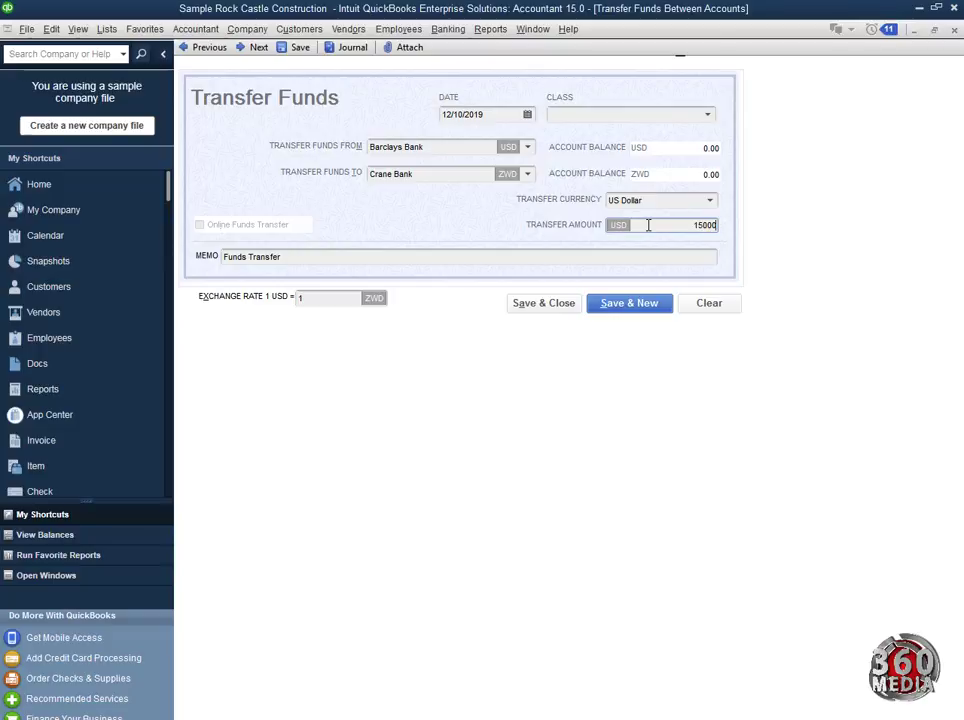
left_click(394, 257)
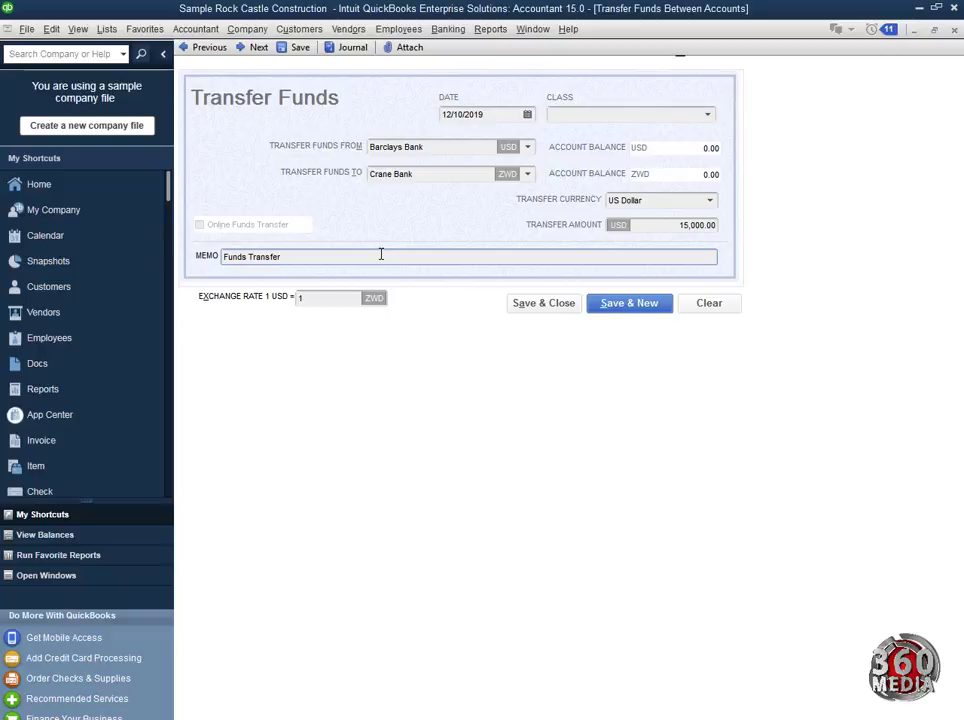
Step: Set the exchange rate to 1 USD = 4000 ZWD and save the transfer
left_click(312, 300)
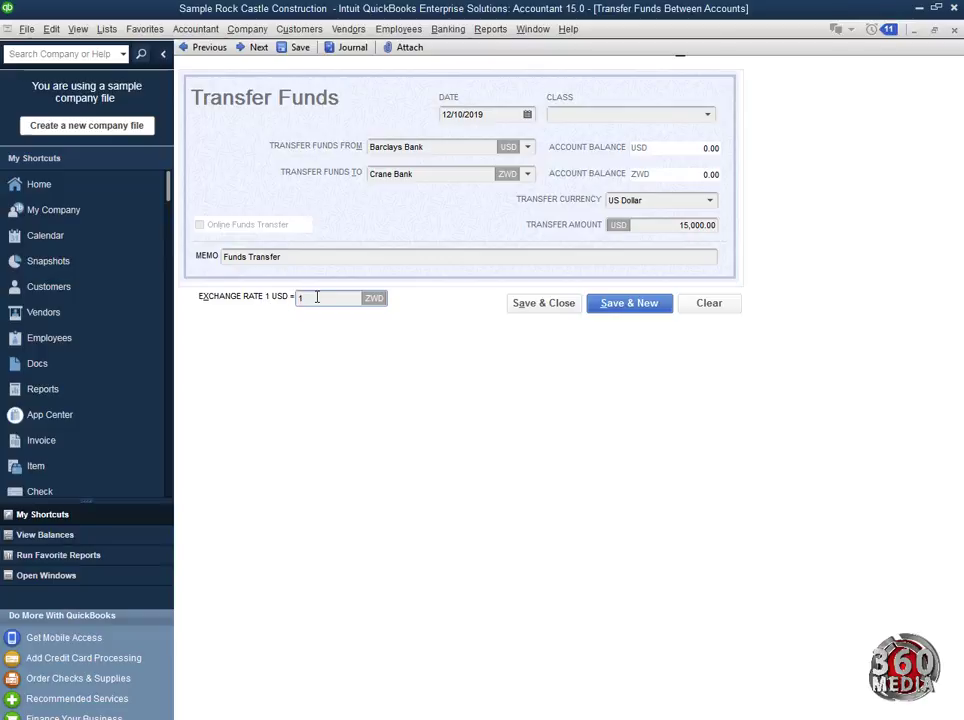
left_click_drag(316, 301, 287, 301)
type("2999")
left_click_drag(319, 299, 257, 298)
type("4000")
left_click(560, 308)
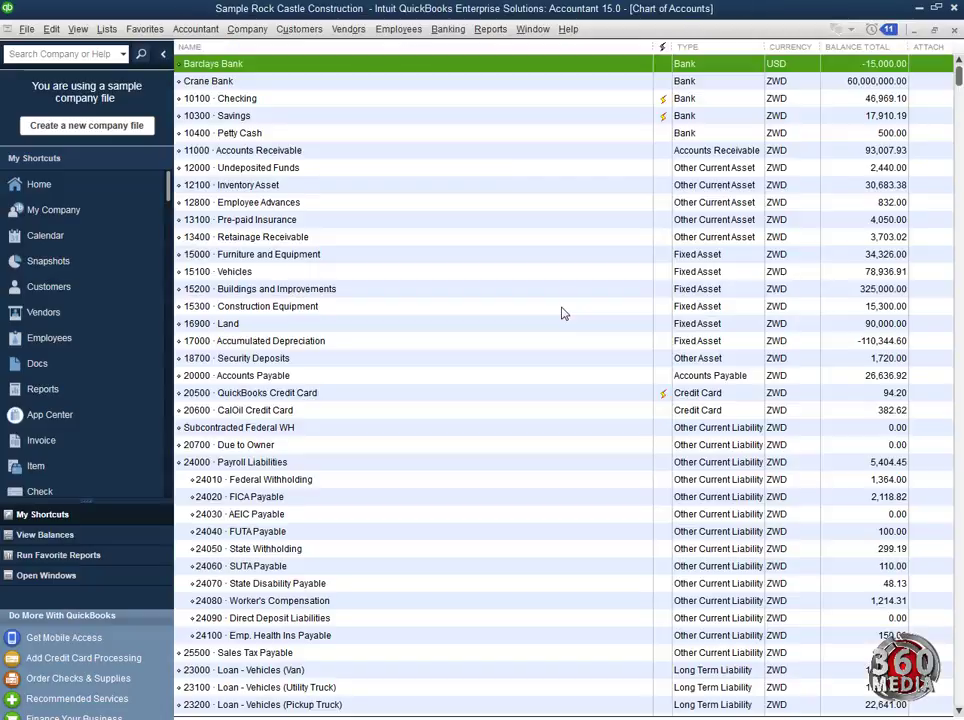